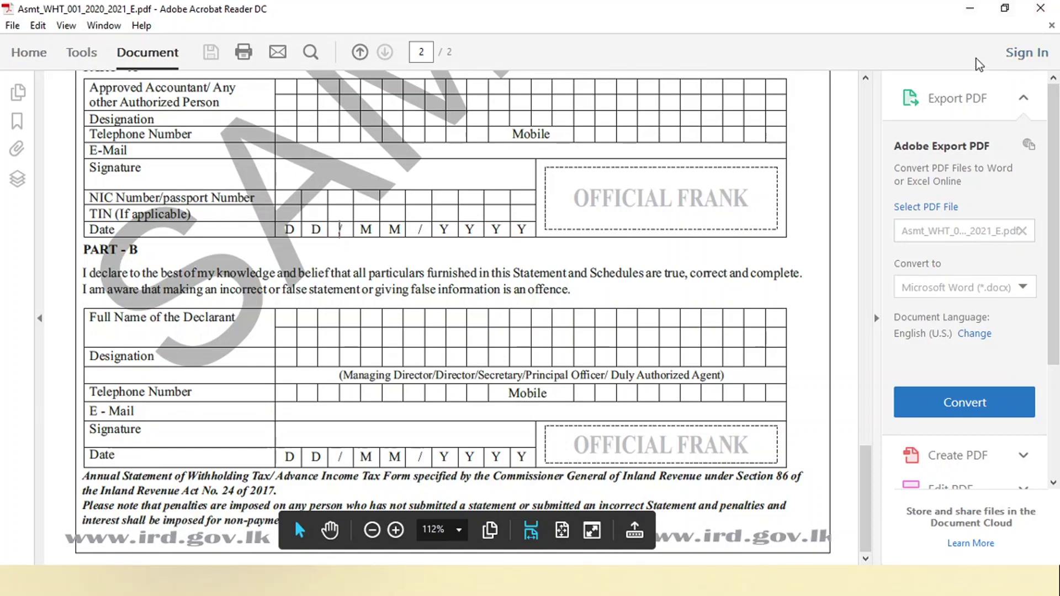
- Put the PDF statement away and open WHT_Schedule_01_wef_2021 (1).xlsm from the Schedule 1 slide of the slide show
left_click(970, 8)
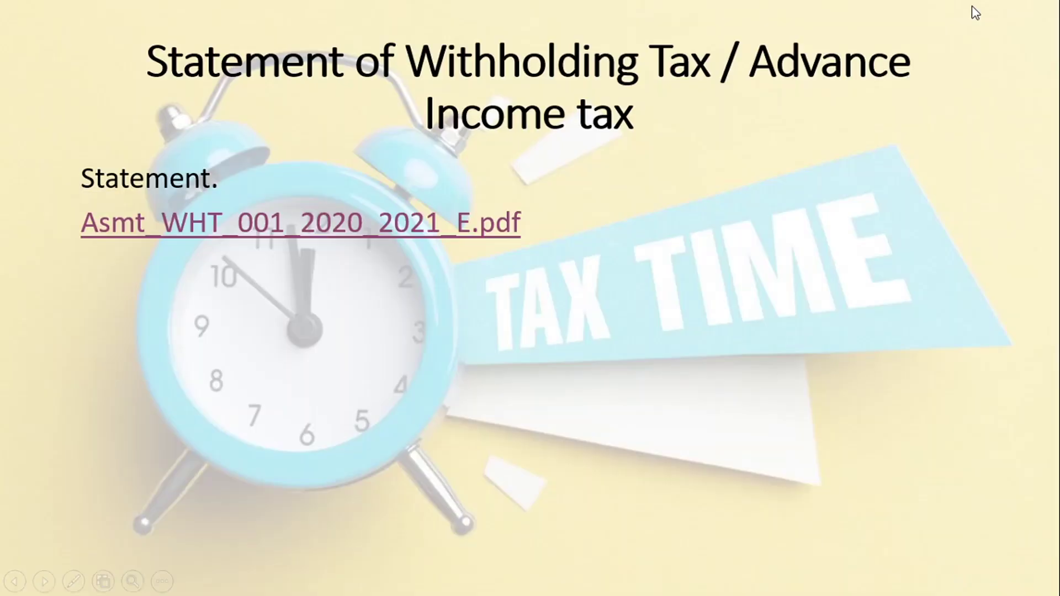
left_click(953, 18)
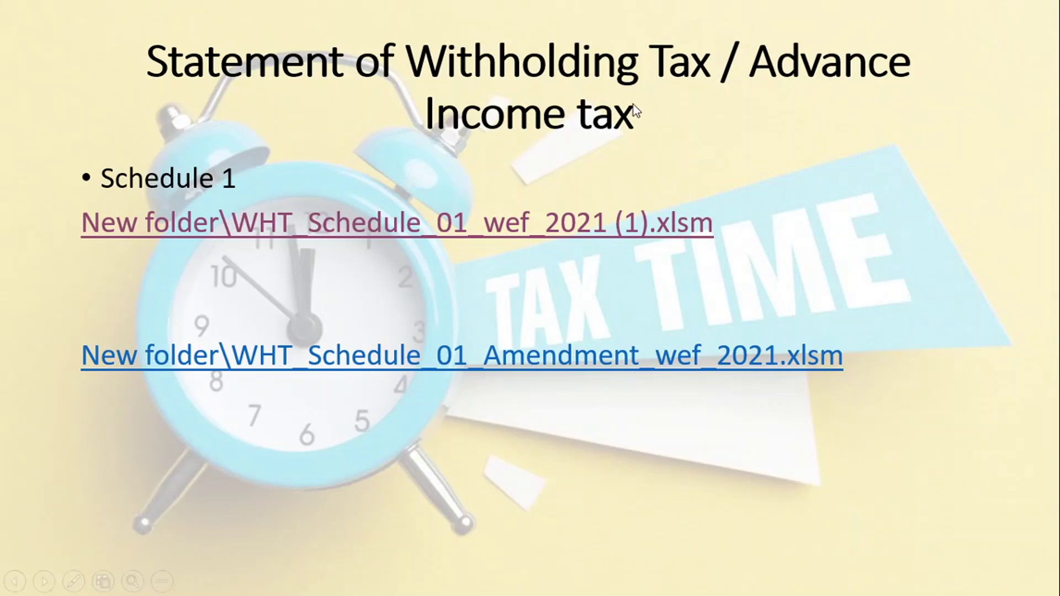
left_click(552, 238)
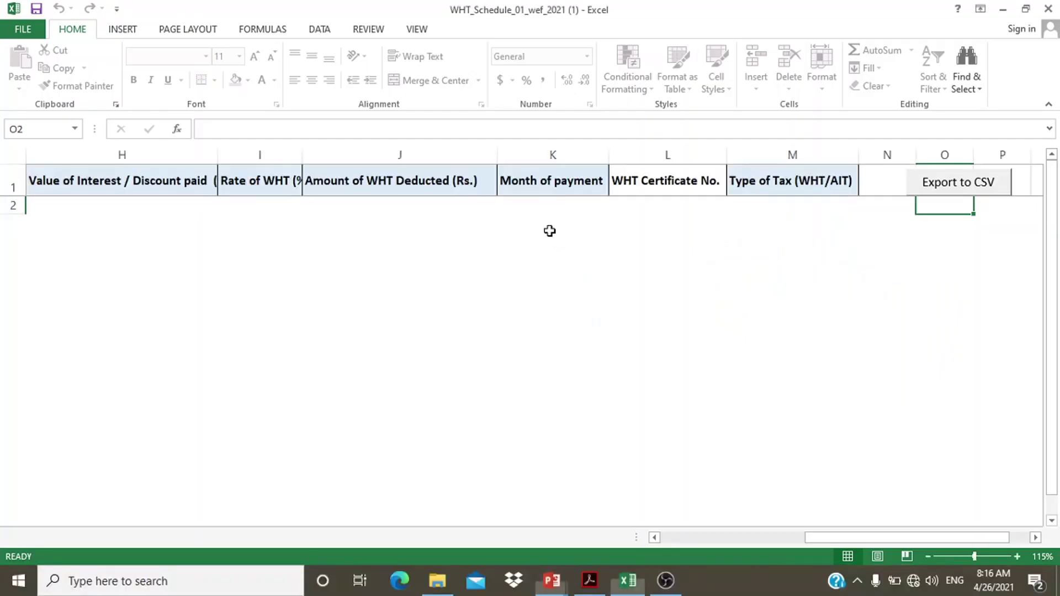
- Examine the row 2 entry rules for Serial No and Investment Type, including the list of selectable investment types
key("Left")
key("Left")
key("Left")
key("Left")
key("Left")
key("Left")
key("Left")
key("Left")
key("Left")
key("Left")
key("Left")
key("Left")
key("Left")
key("Left")
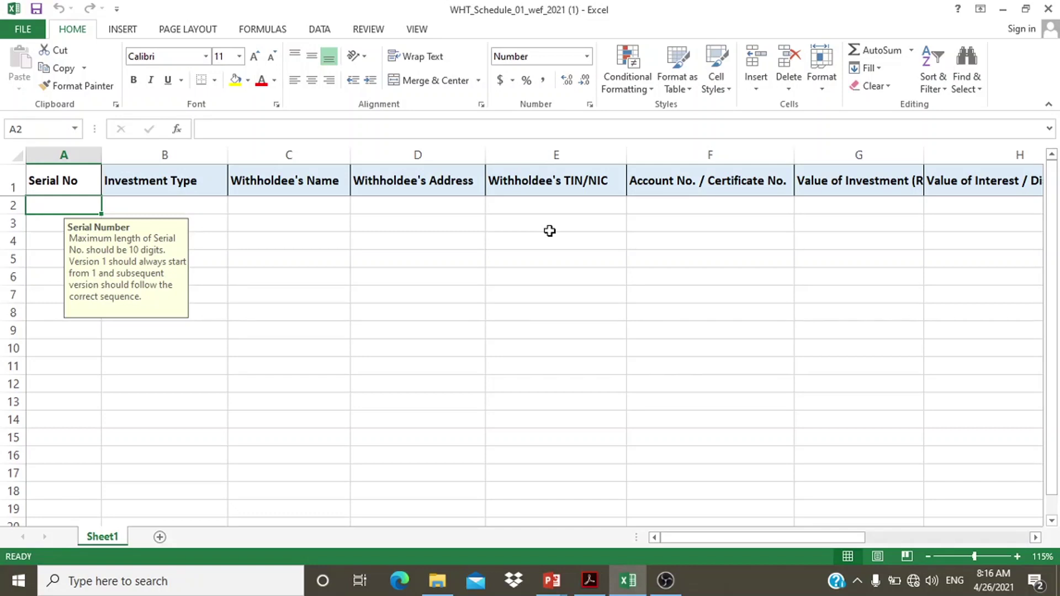
key("Tab")
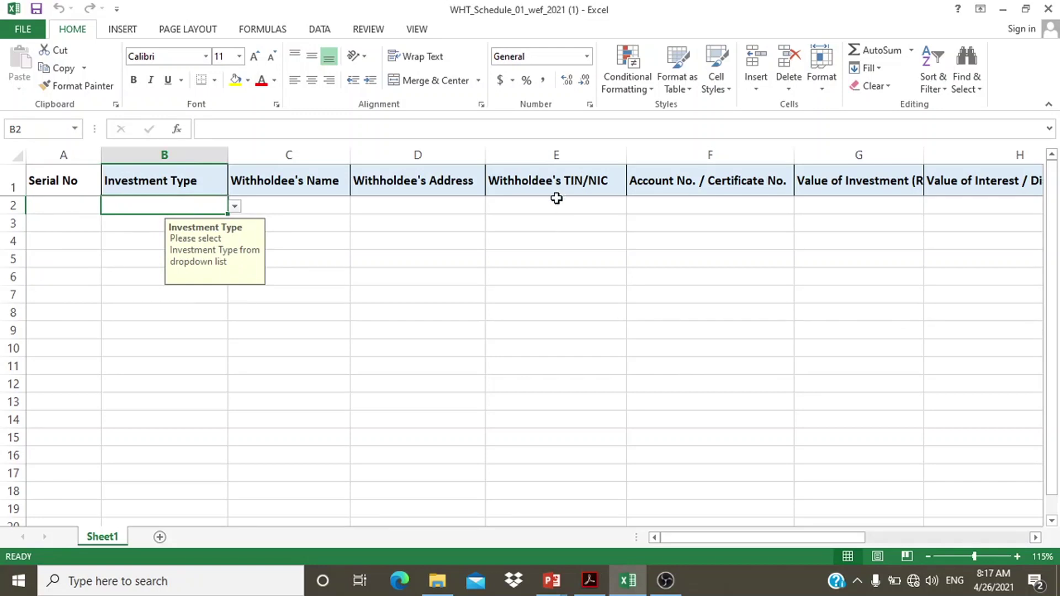
left_click(235, 206)
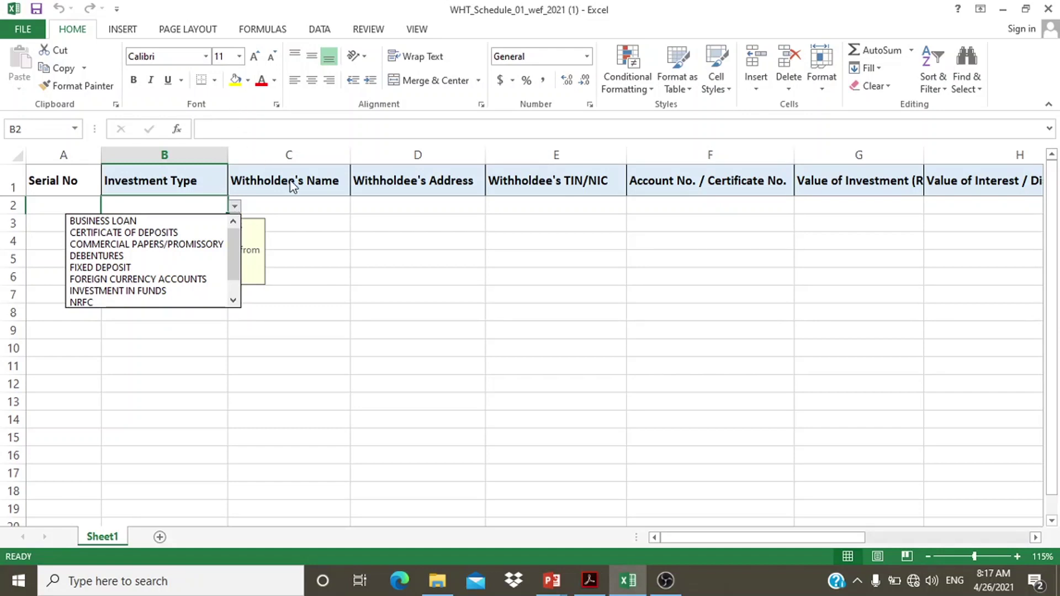
key("Escape")
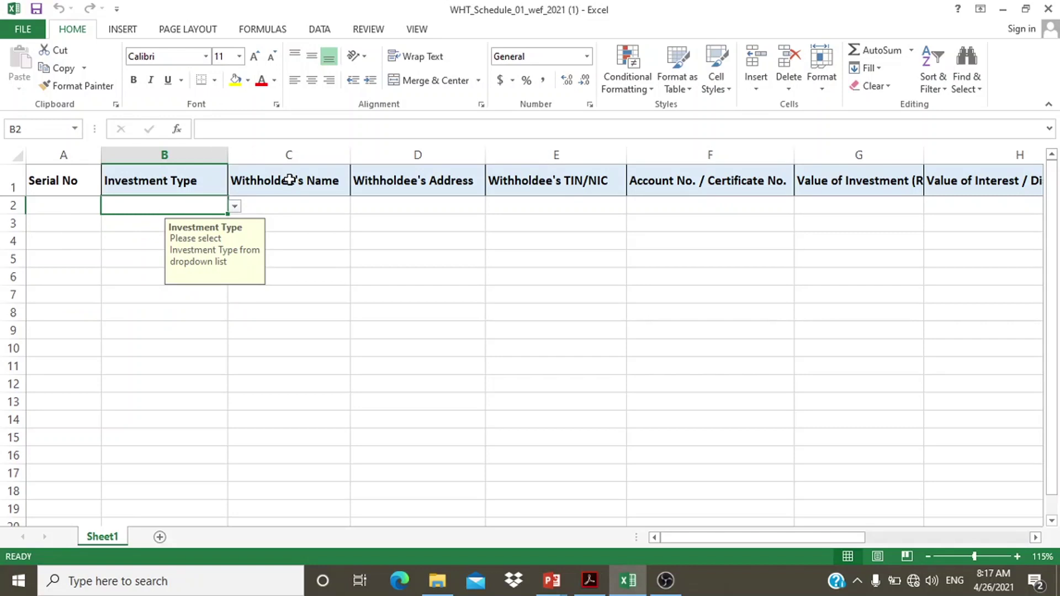
- Review the row 2 entry rules for the withholdee's name, address, TIN/NIC and Account No. / Certificate No. columns
key("Tab")
key("Tab")
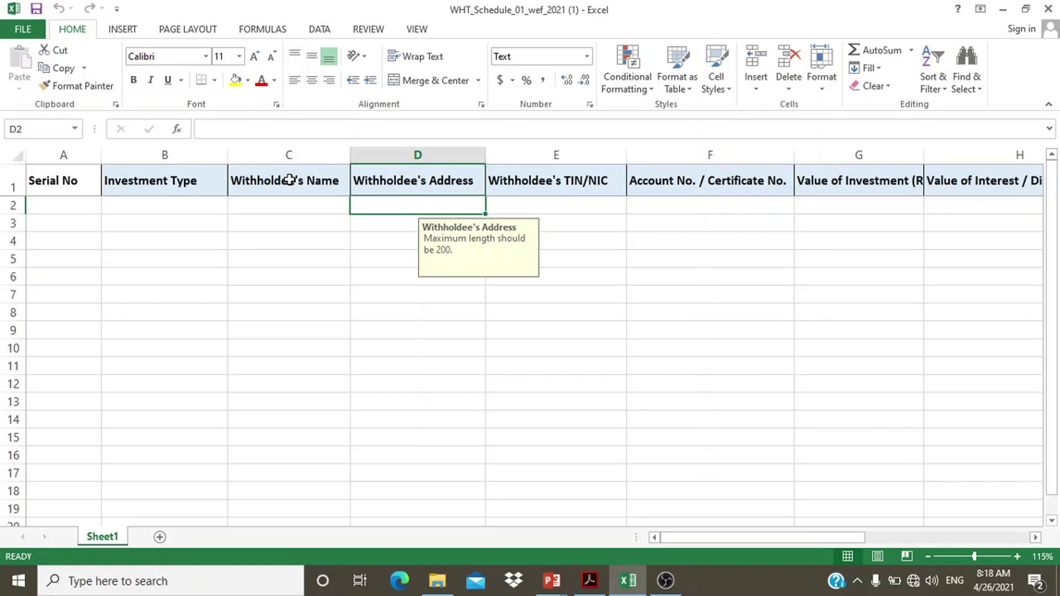
key("Tab")
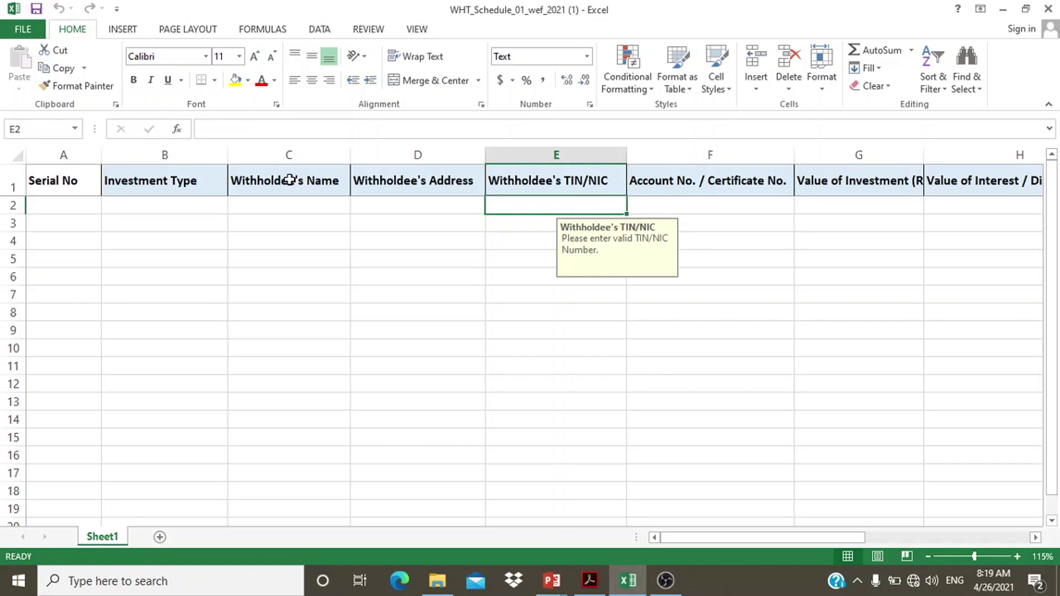
key("Tab")
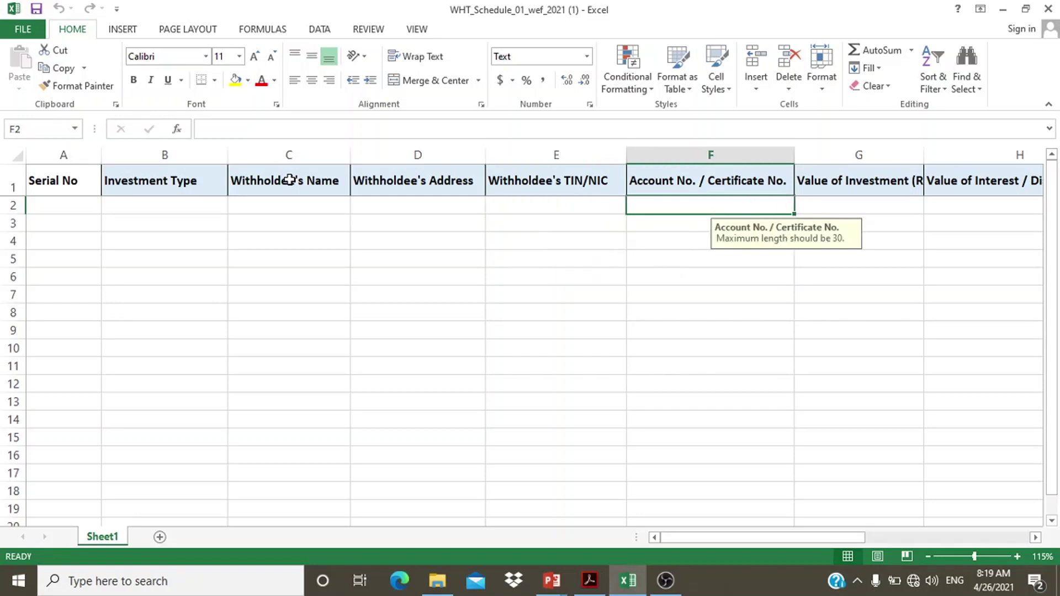
key("shift+Tab")
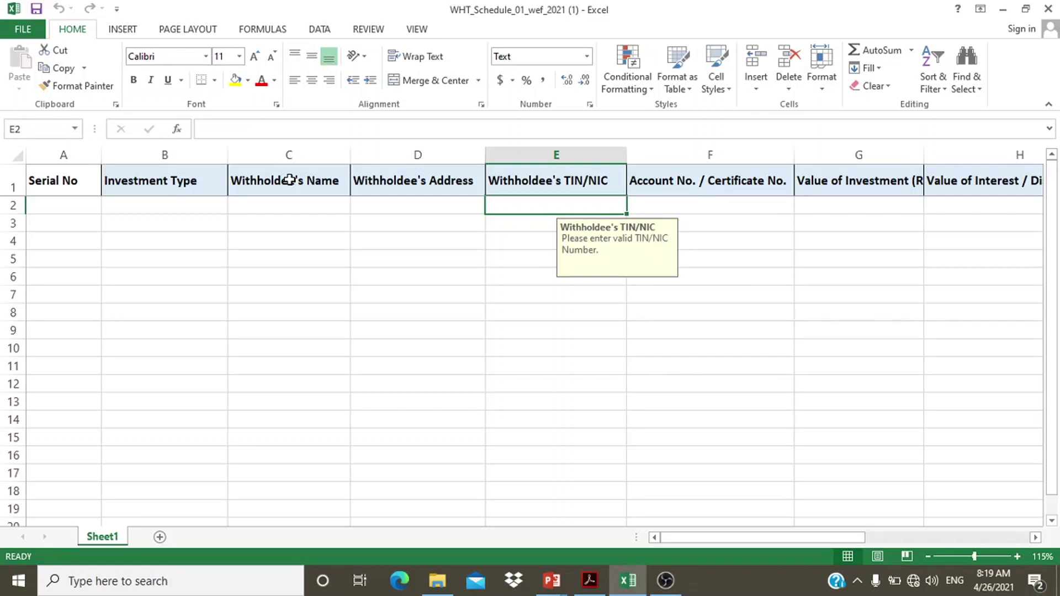
key("Tab")
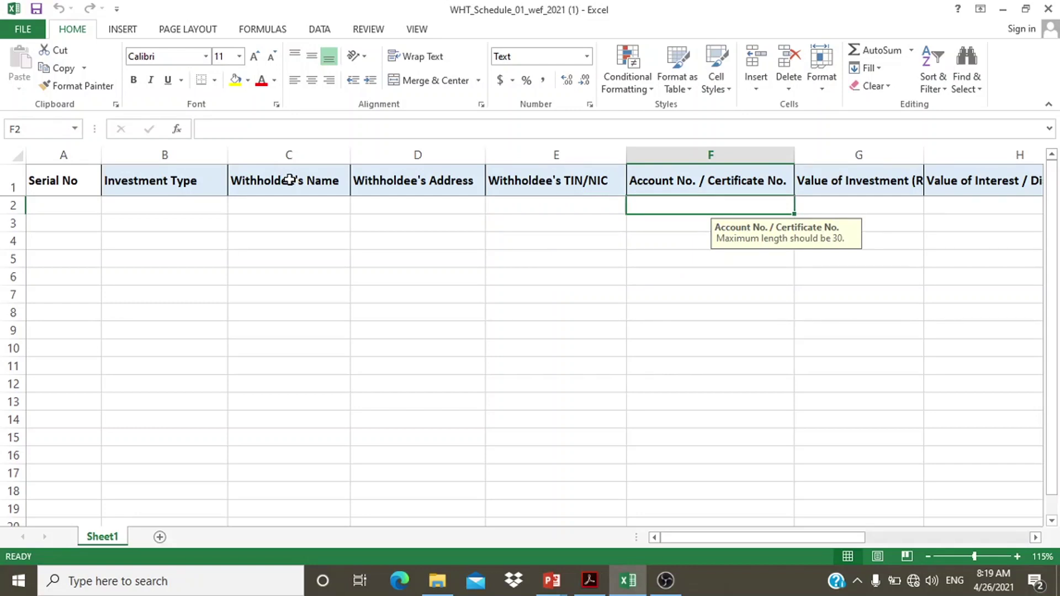
- Review the row 2 entry rules from Value of Investment through Type of Tax (WHT/AIT)
key("Tab")
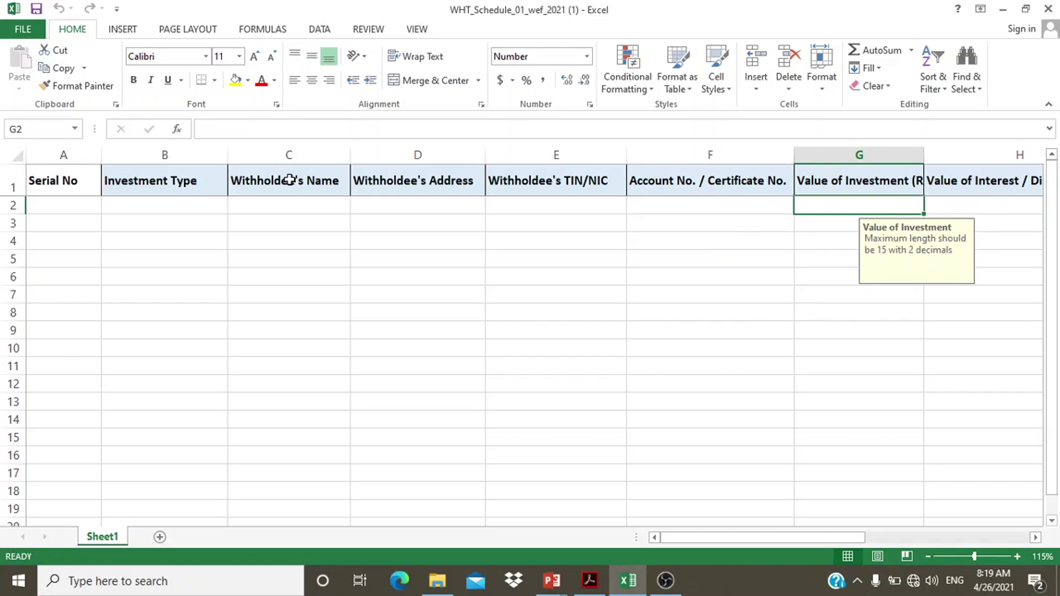
key("Tab")
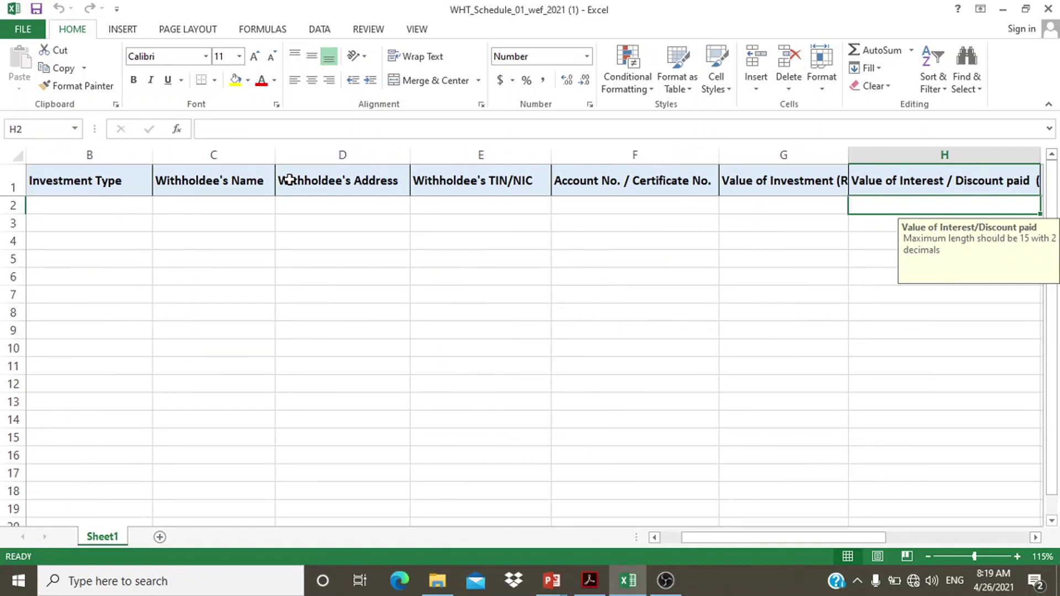
key("Tab")
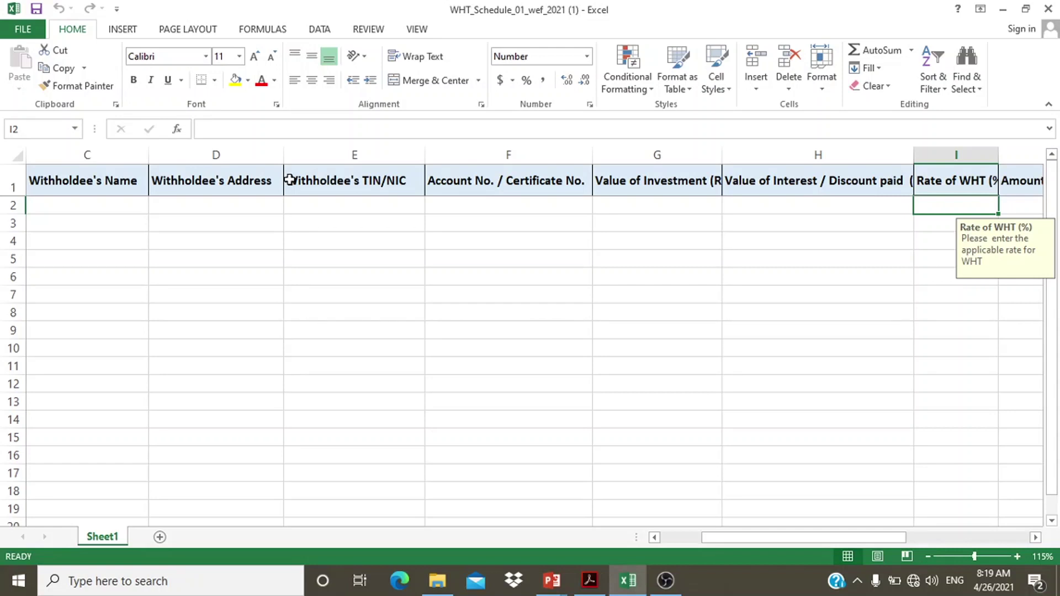
key("Tab")
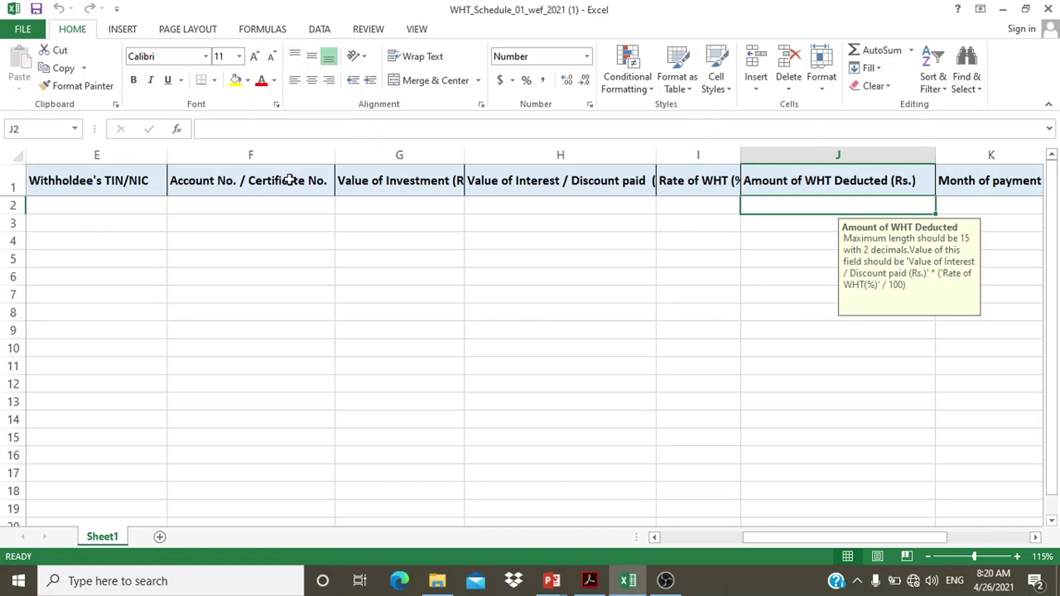
key("Right")
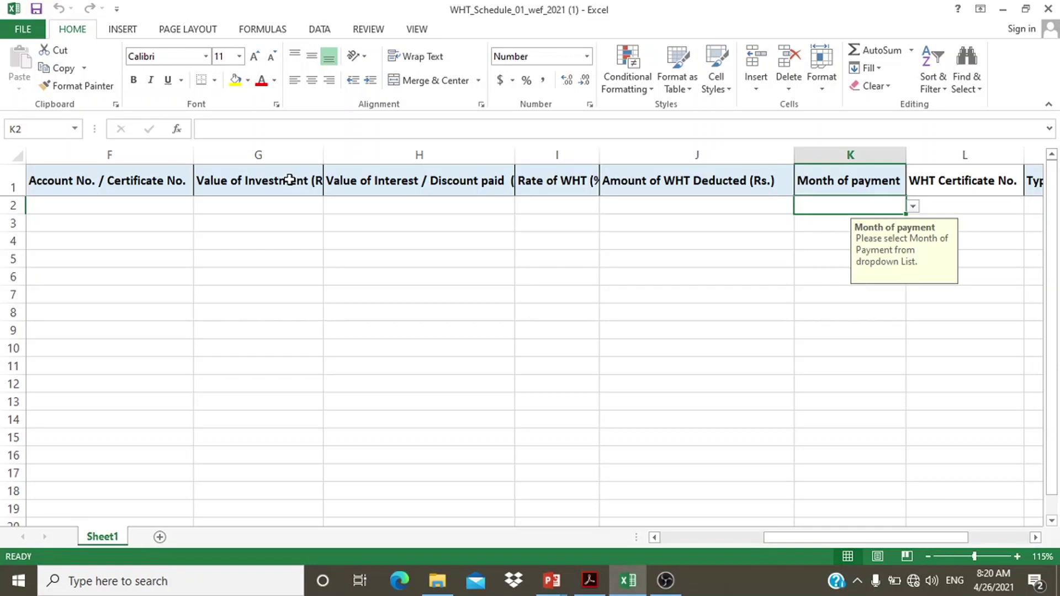
key("Right")
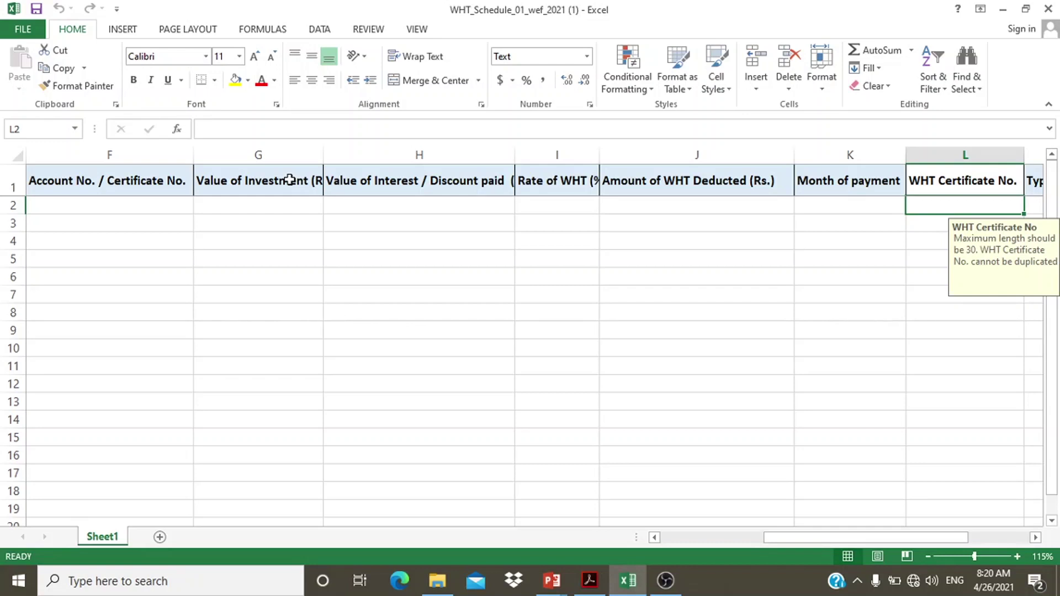
key("Tab")
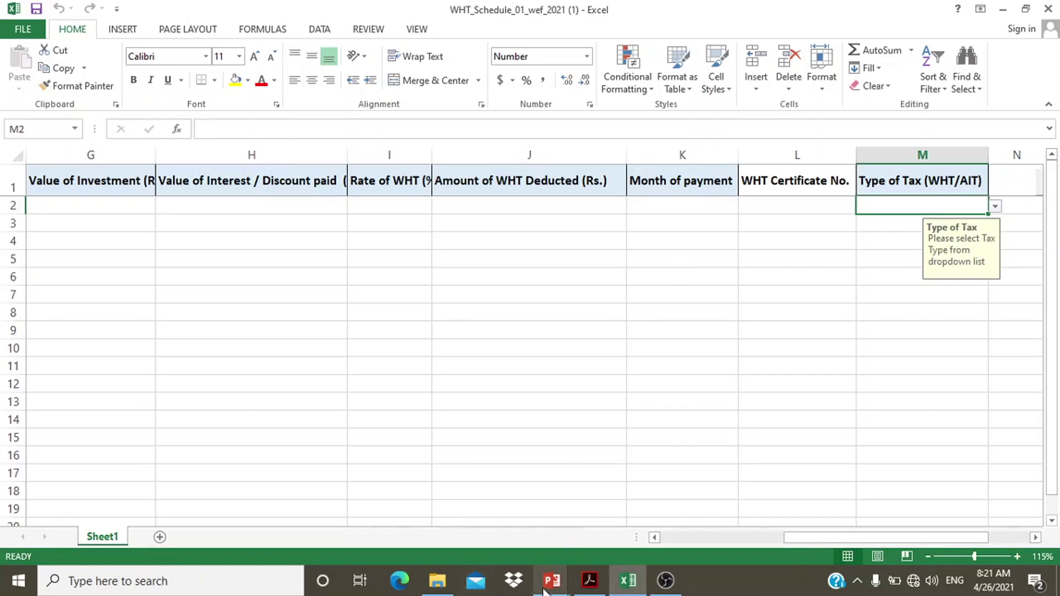
- Switch back to the running PowerPoint slide show and advance to the Schedule 2A slide
mouse_move(550, 588)
left_click(605, 522)
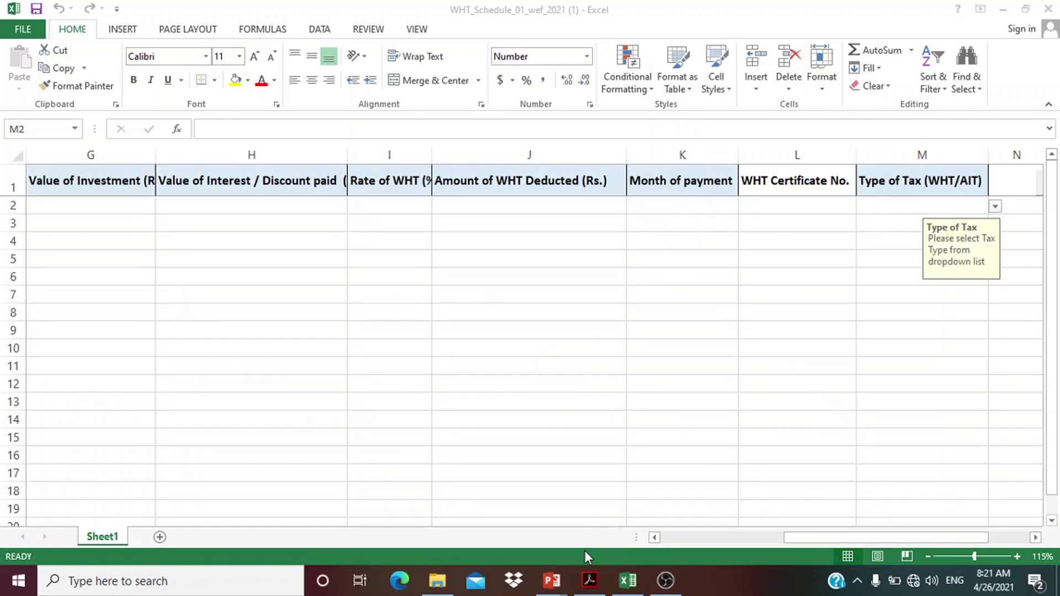
mouse_move(549, 586)
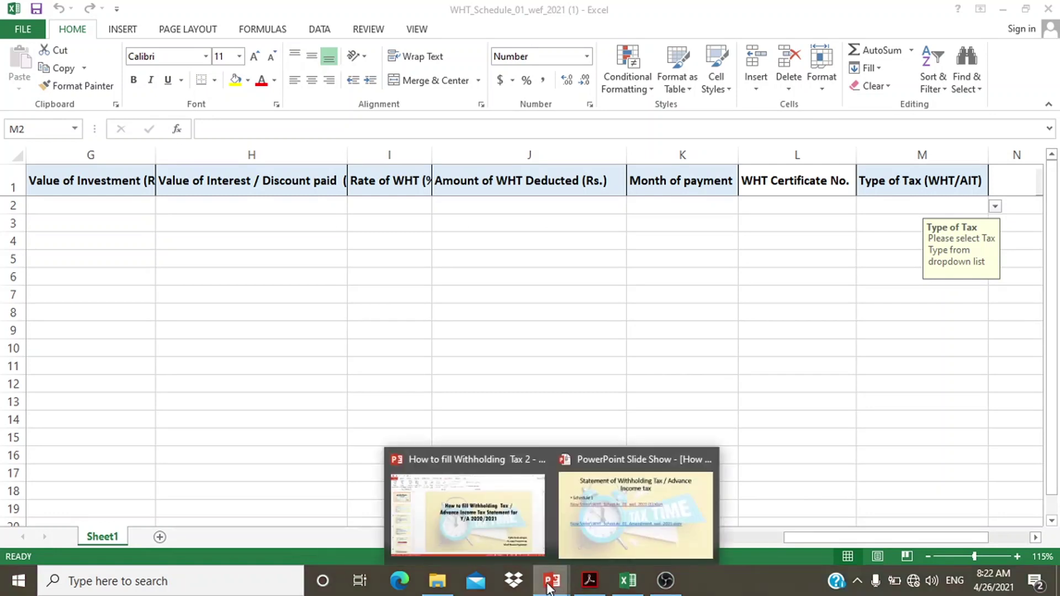
left_click(605, 539)
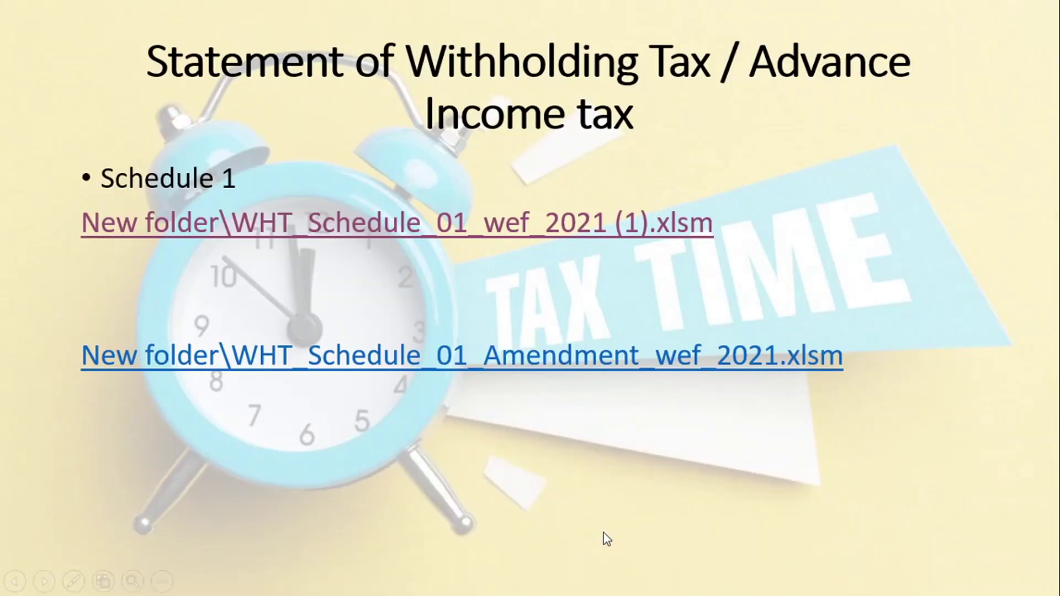
left_click(605, 539)
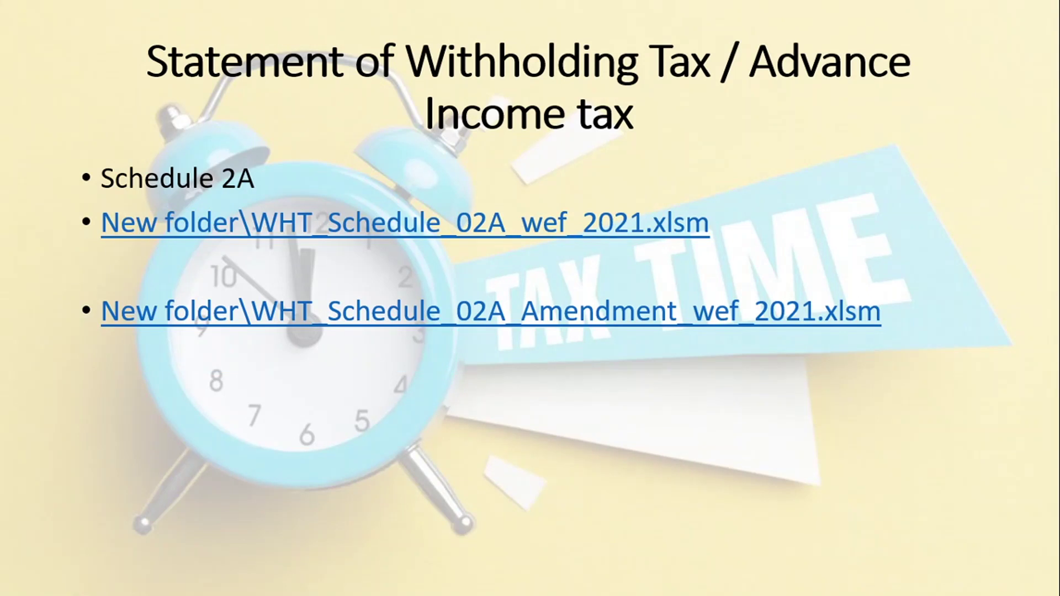
key("alt+Tab")
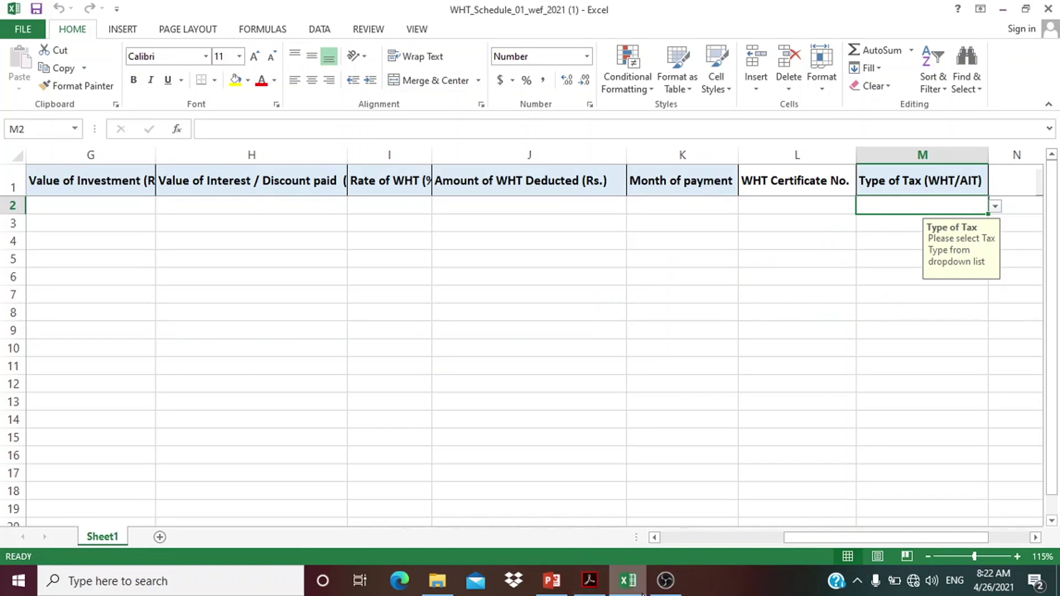
left_click(665, 580)
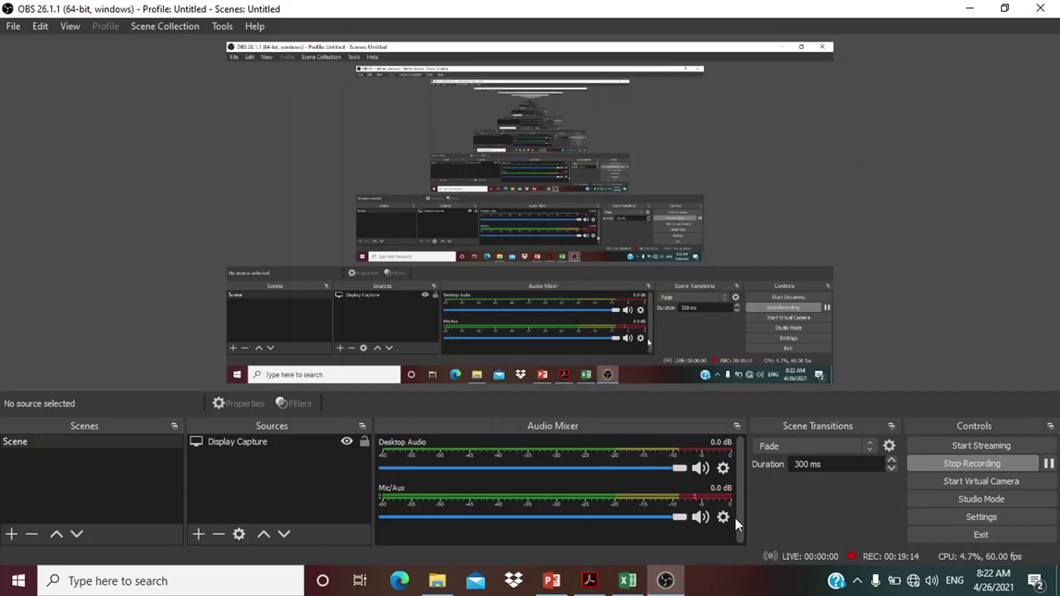
left_click(1048, 463)
left_click(1048, 463)
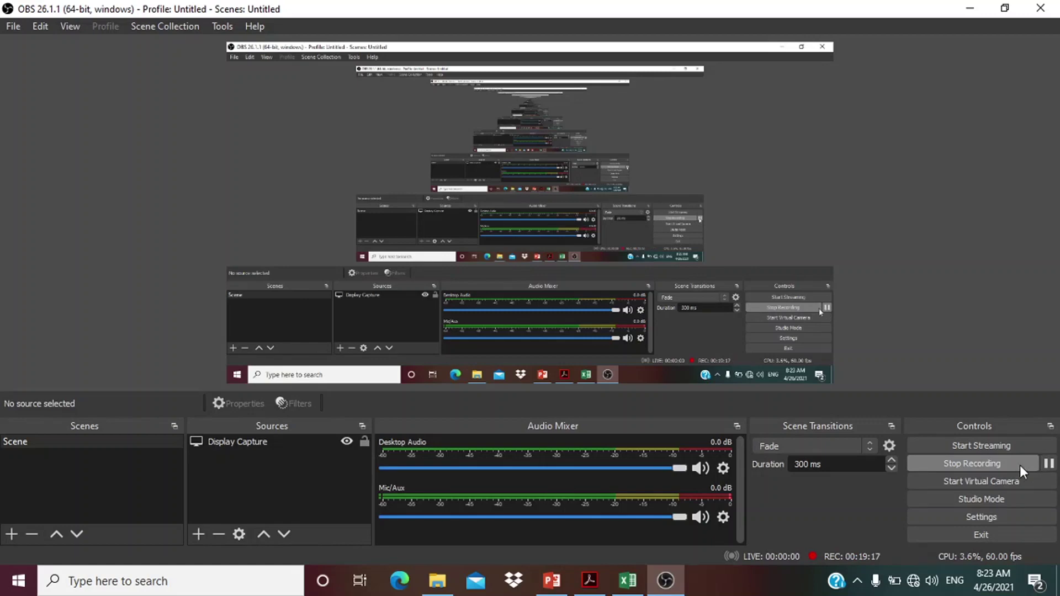
- Restart the PowerPoint slide show from the beginning and open WHT_Schedule_02B_Amendment_wef_2021.xlsm from the Schedule 2B slide
left_click(550, 586)
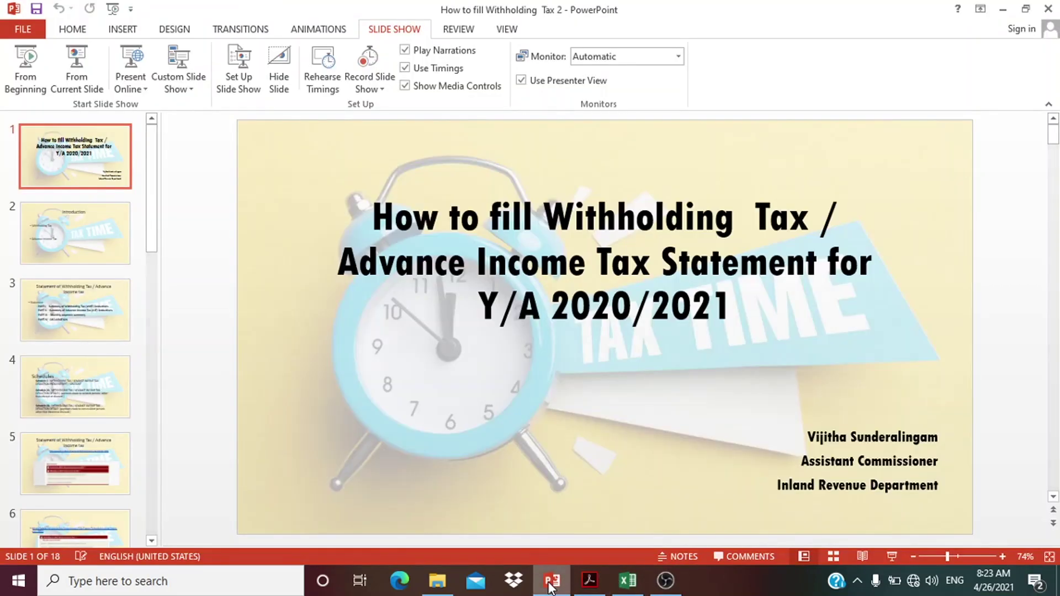
left_click(22, 66)
key("Right")
key("Right")
key("Right")
key("Right")
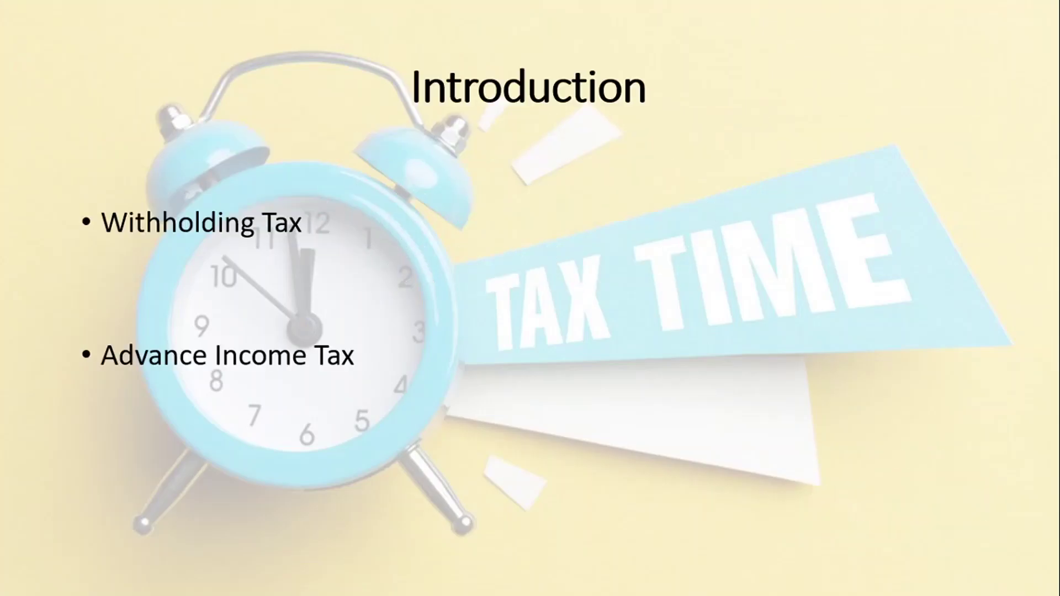
key("Right")
key("Right")
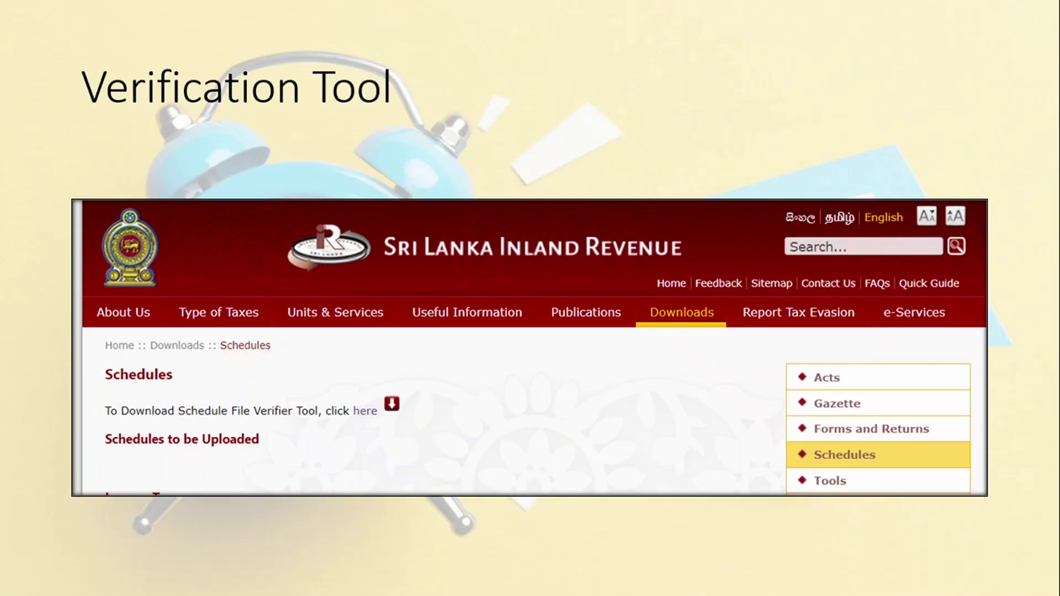
key("Right")
key("Right")
key("Right")
key("Right")
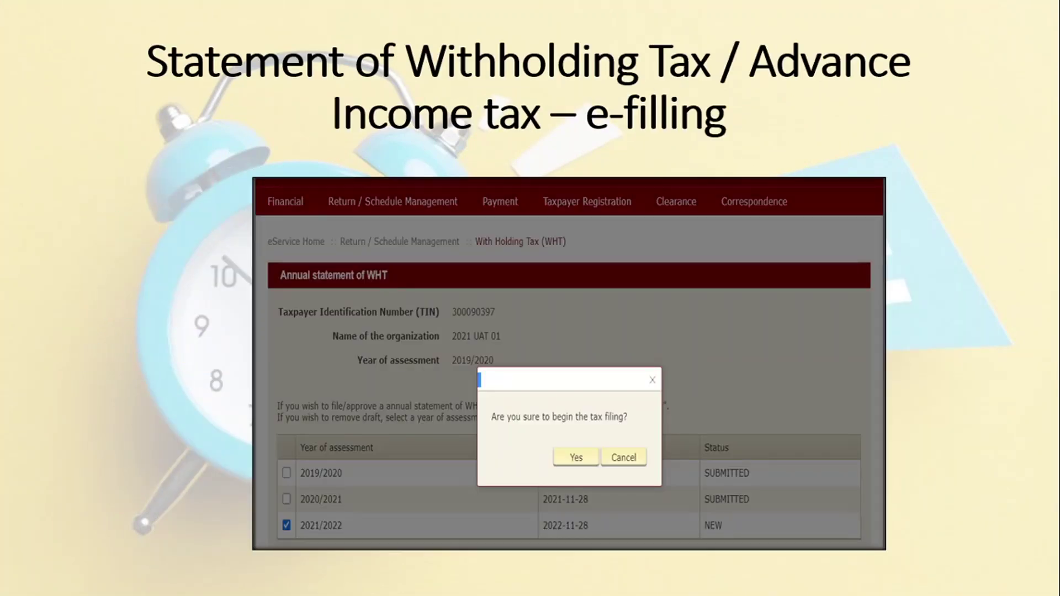
key("Left")
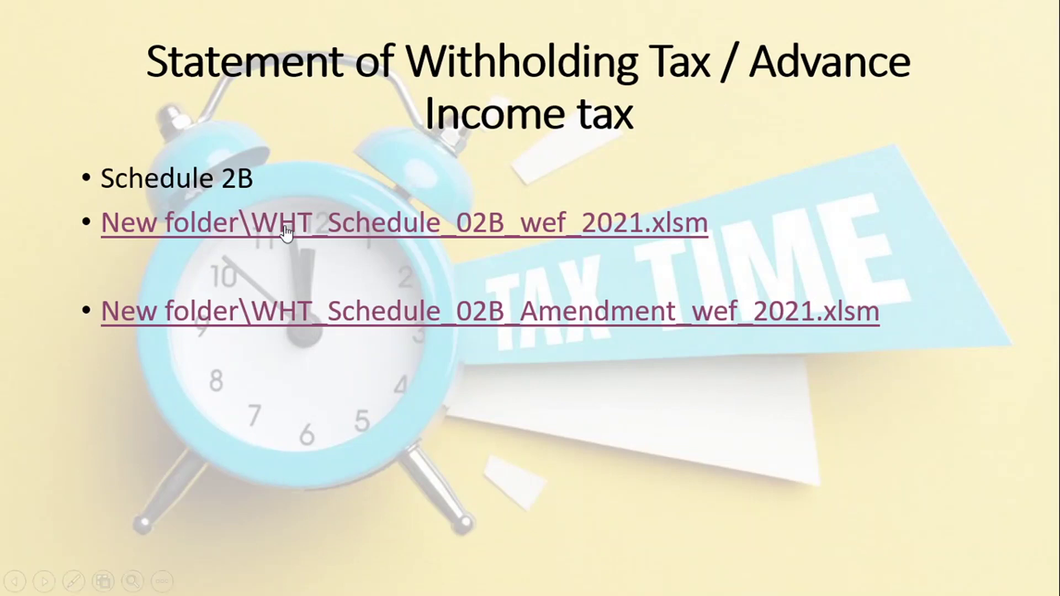
left_click(308, 307)
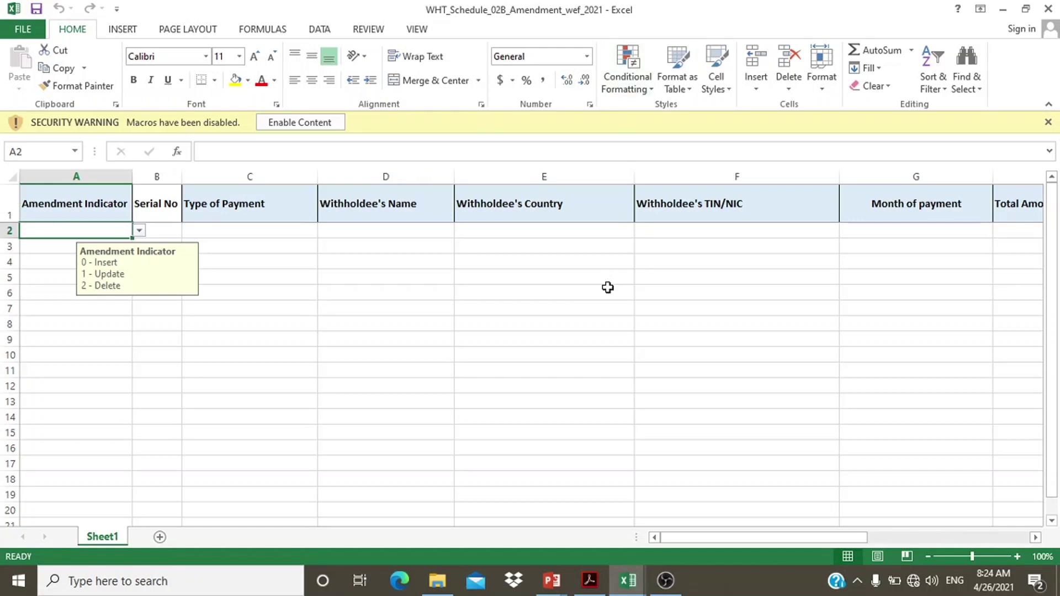
- Return to the PowerPoint slide show and advance from Schedule 2B to the e-filling slide
left_click(550, 584)
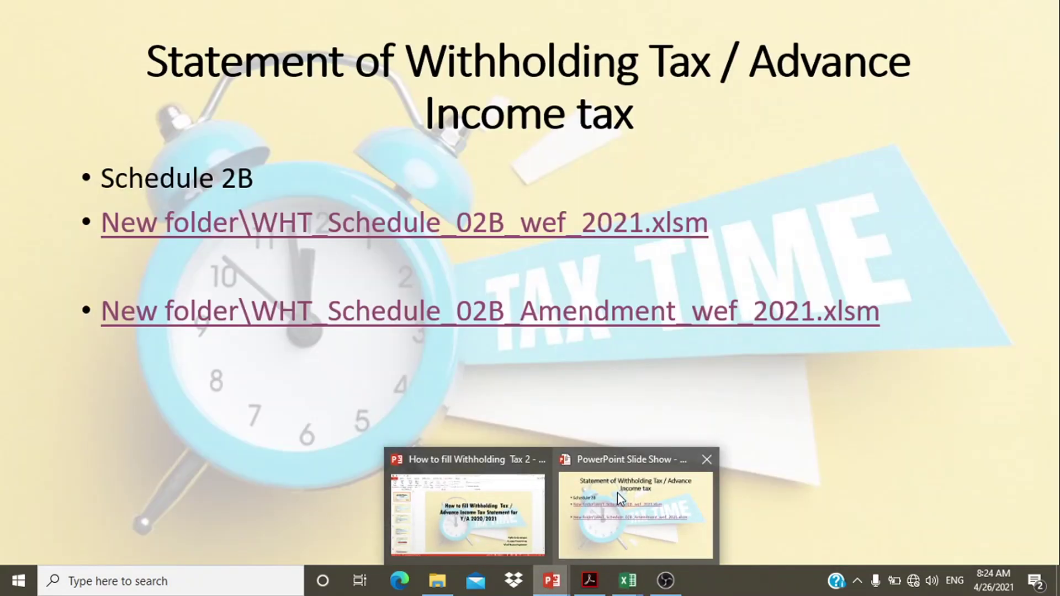
left_click(617, 492)
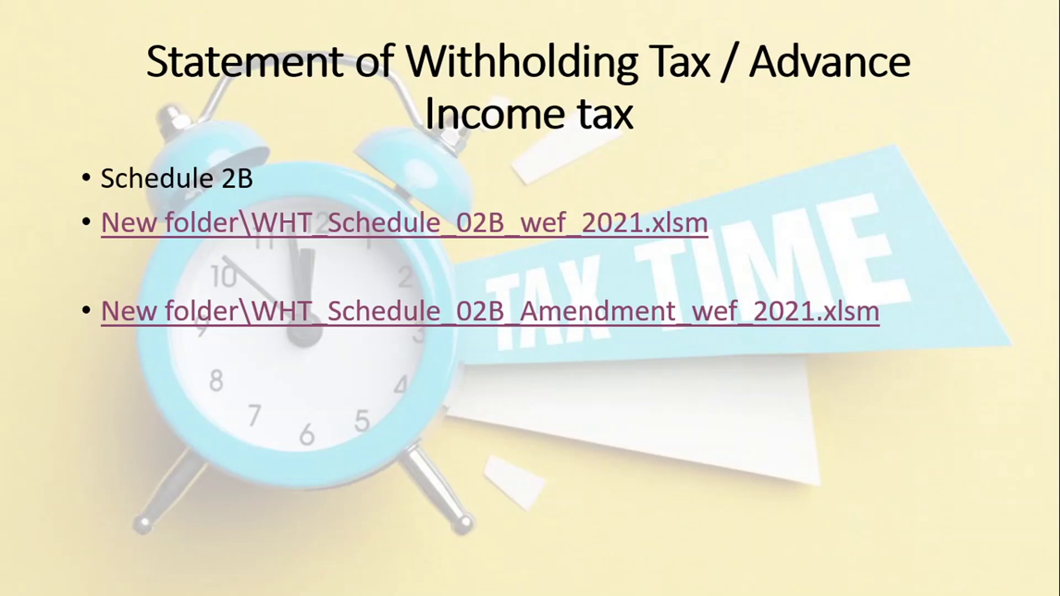
key("Right")
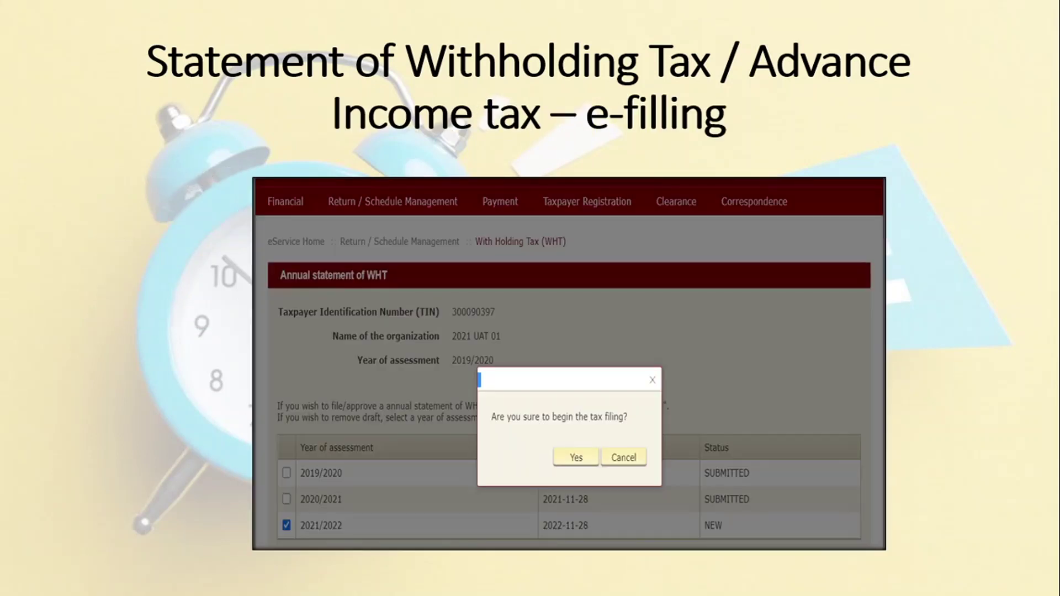